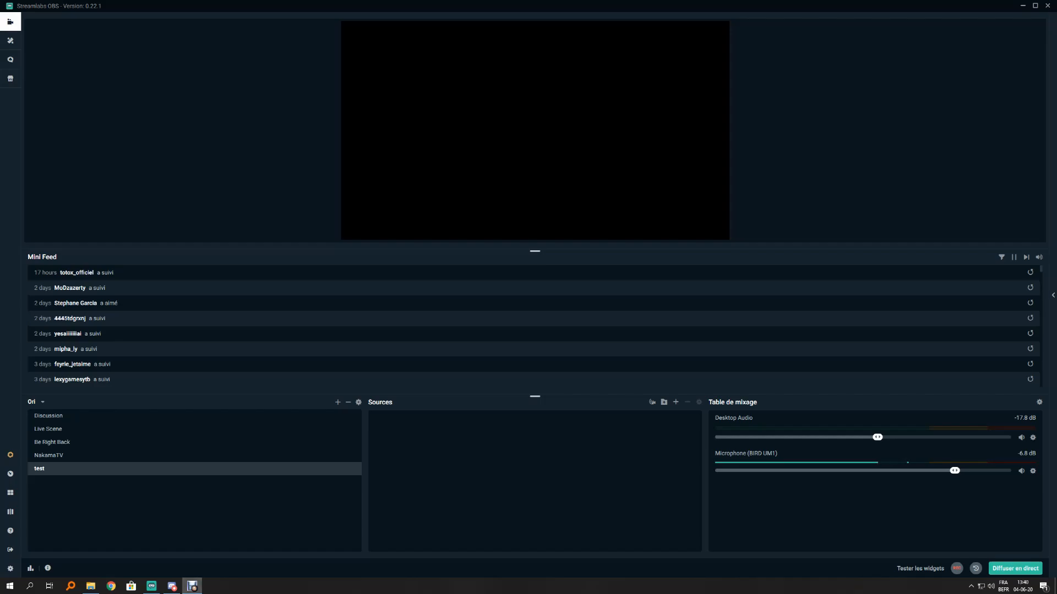
# Switch to Streamlabs OBS and delete the "test" scene, confirming its removal
pyautogui.hotkey('alt', 'Tab')
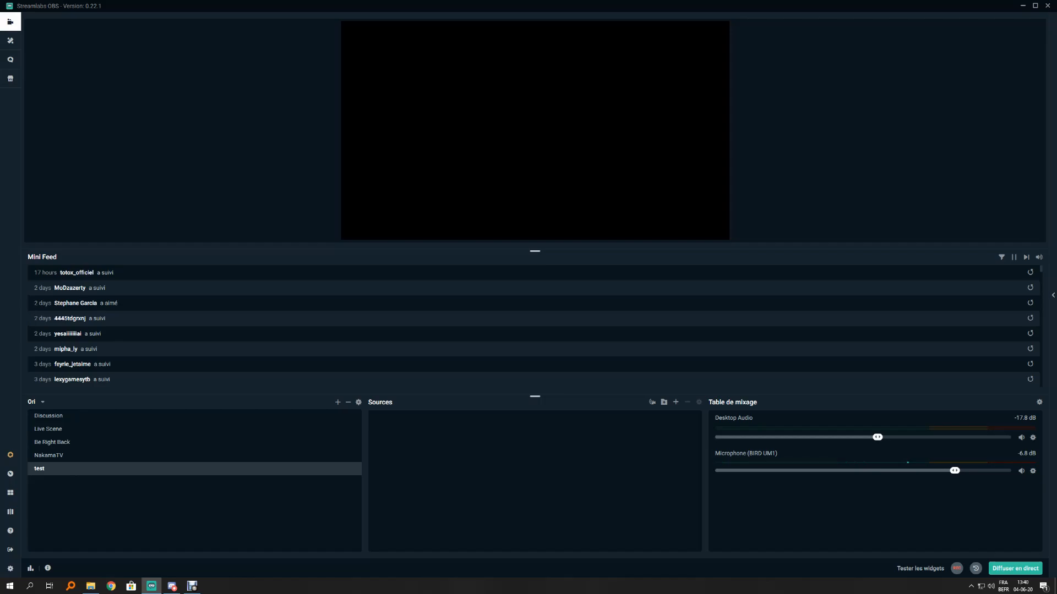
pyautogui.rightClick(65, 471)
pyautogui.click(88, 498)
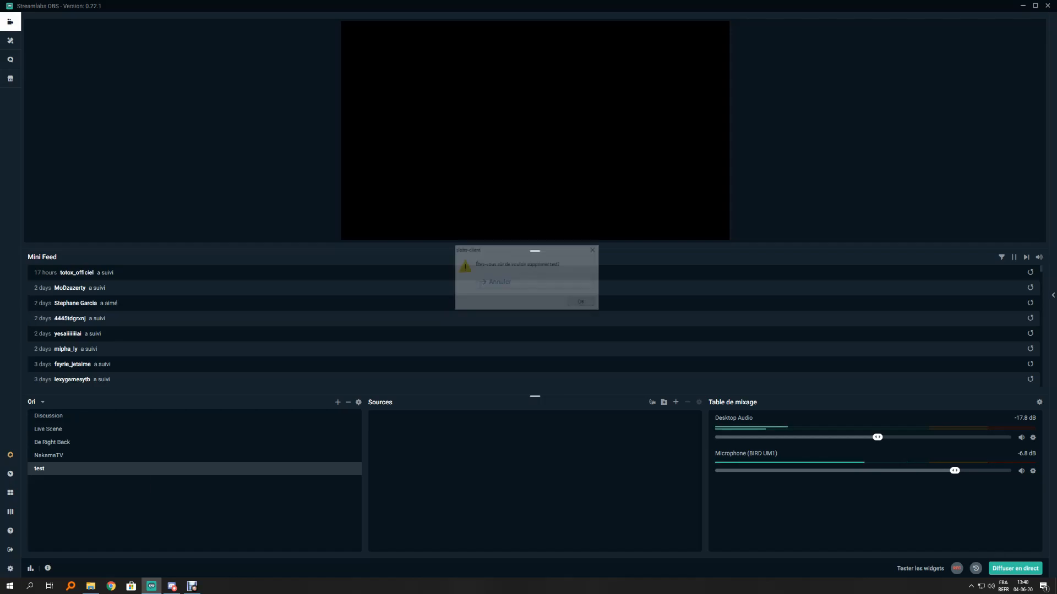
pyautogui.click(583, 302)
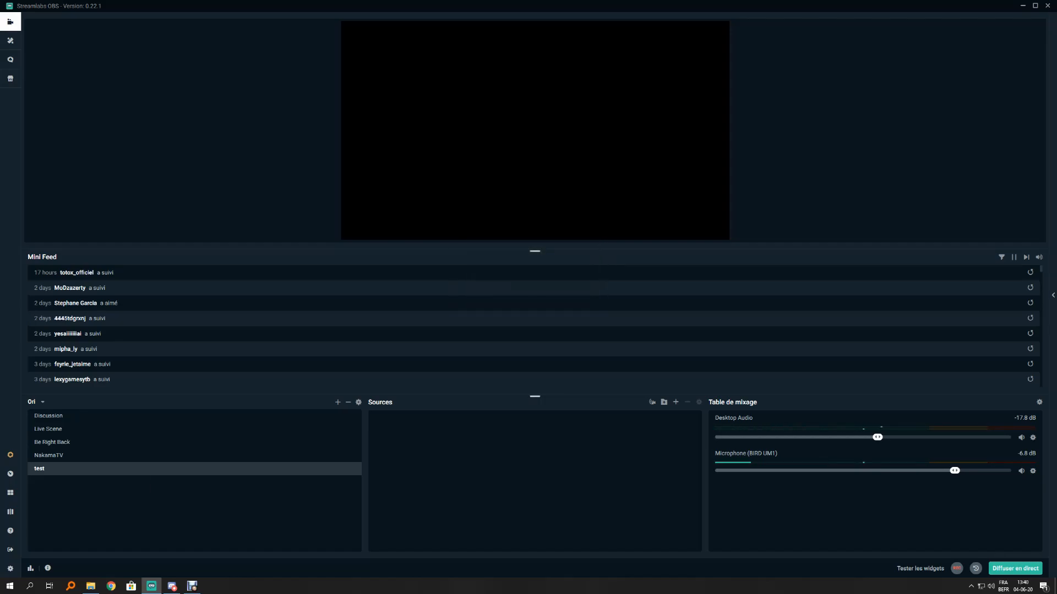
pyautogui.rightClick(130, 473)
pyautogui.click(151, 499)
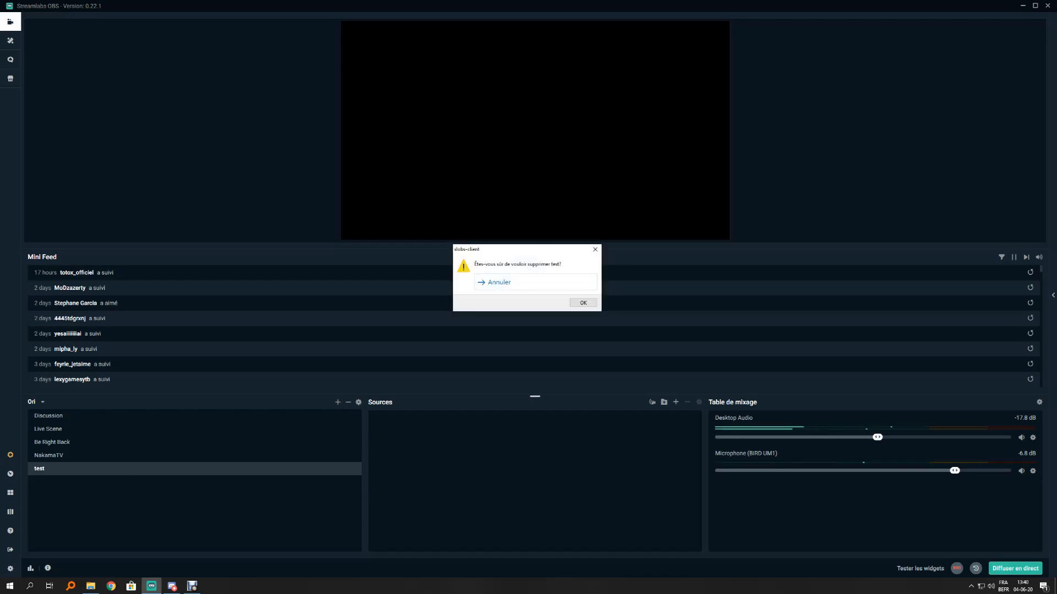
pyautogui.click(580, 302)
# View the NakamaTV and Discussion scenes, and add a scene with the default name "New Scene"
pyautogui.click(49, 456)
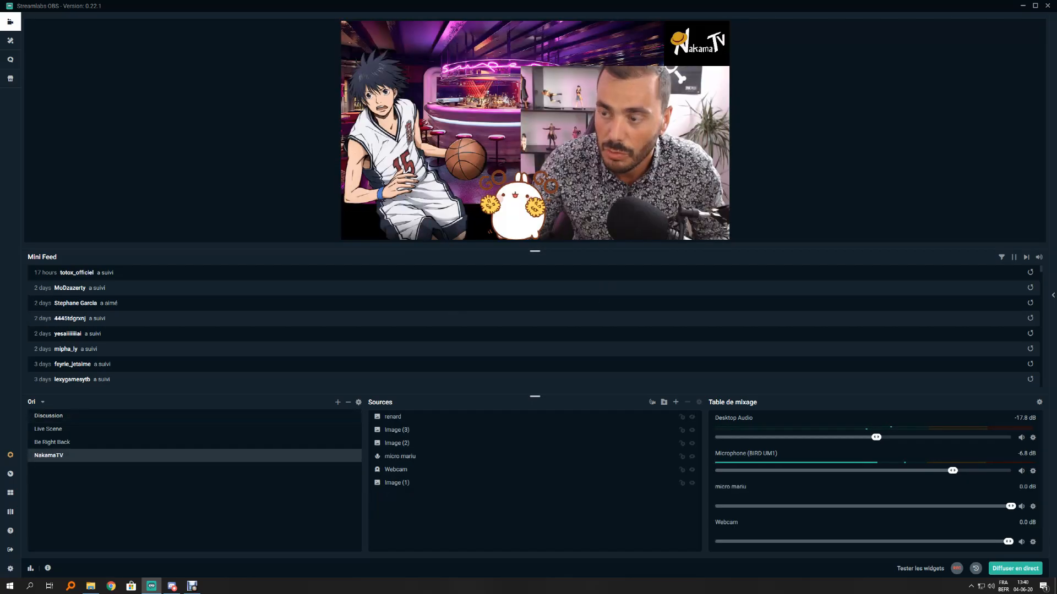
pyautogui.click(49, 416)
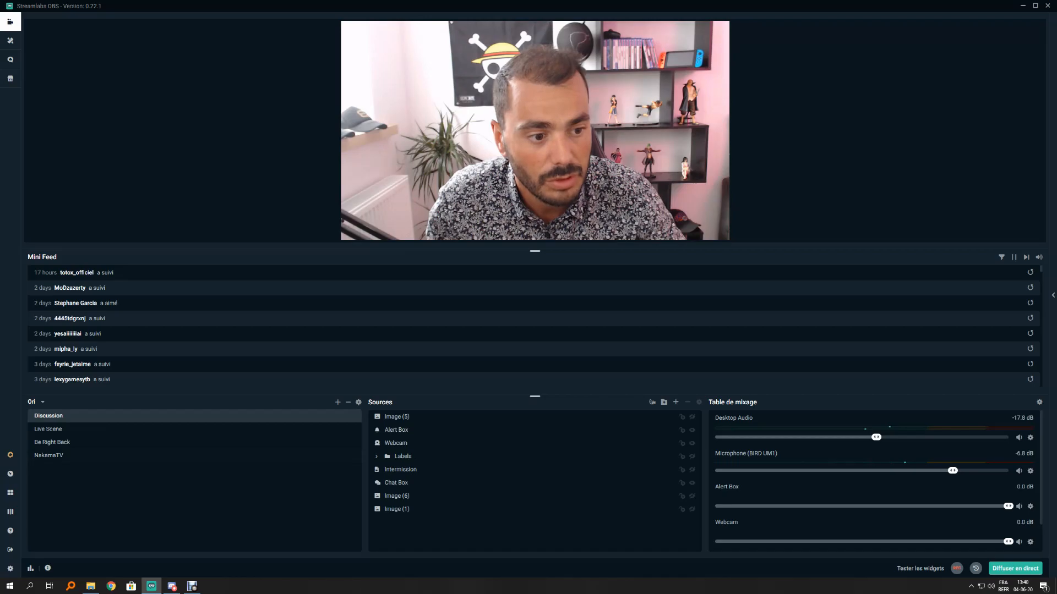
pyautogui.click(338, 402)
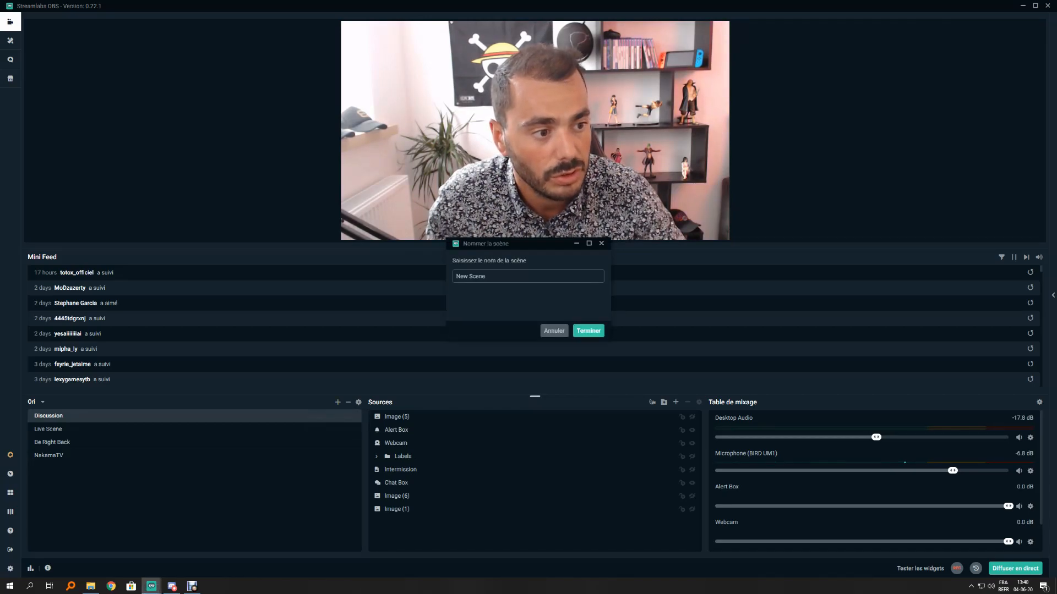
pyautogui.click(587, 328)
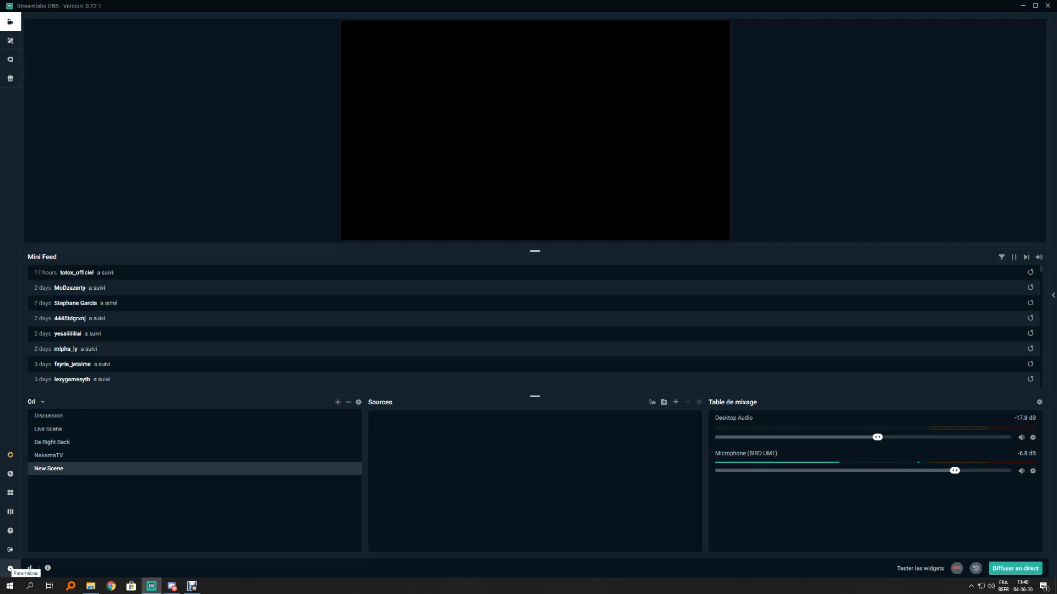
# Open the settings and review the general options and the streaming platform connections
pyautogui.click(10, 569)
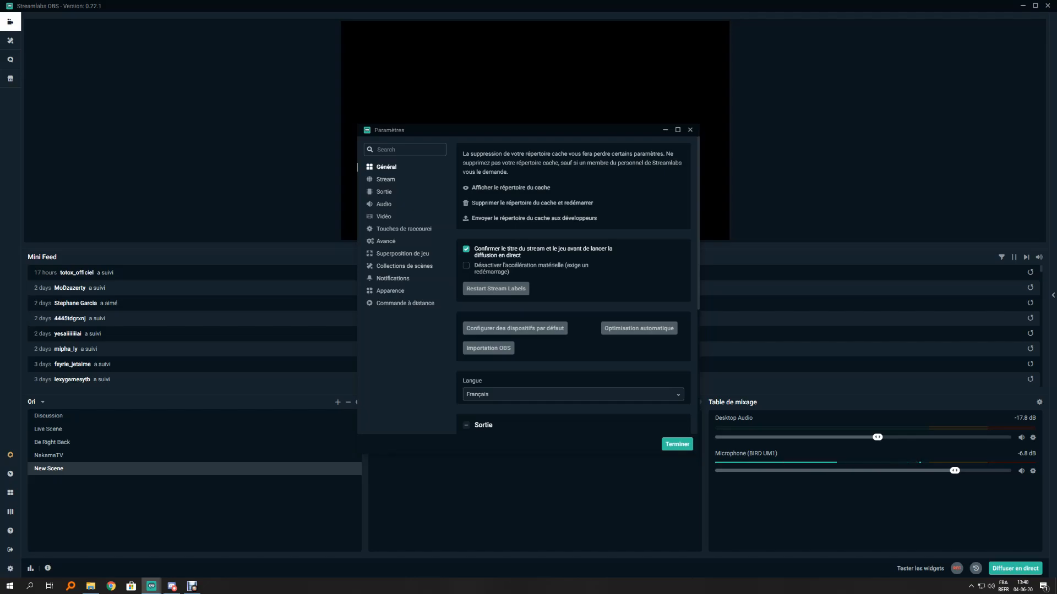
pyautogui.scroll(-1, 573, 286)
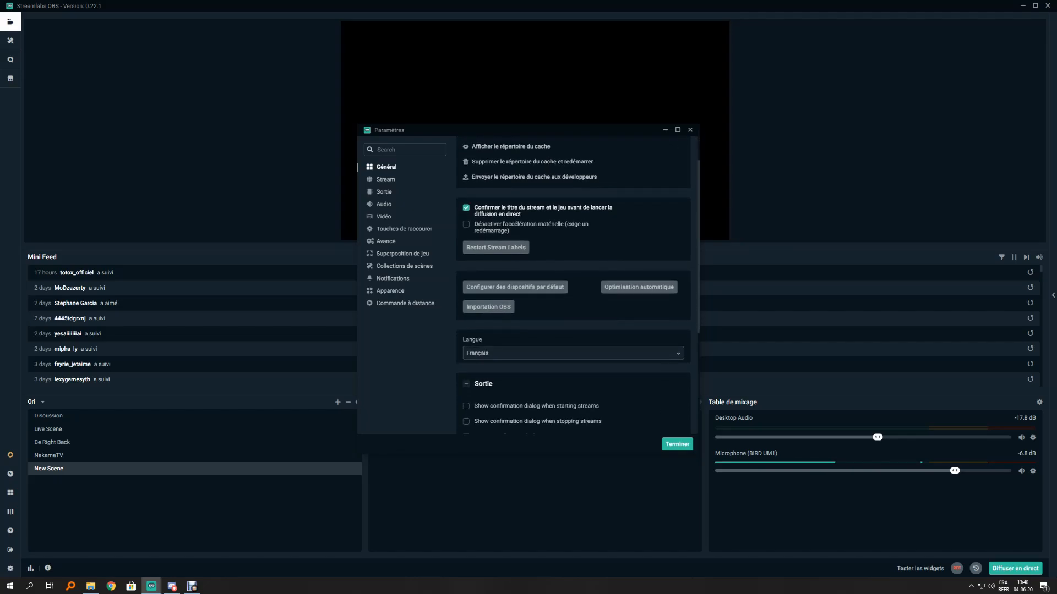
pyautogui.scroll(-4, 572, 286)
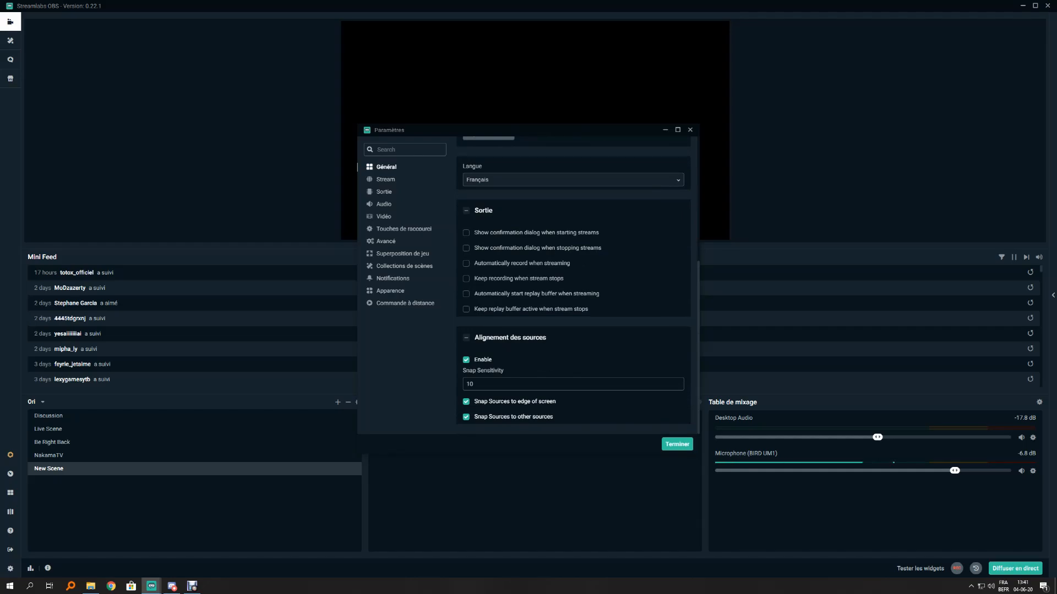
pyautogui.click(385, 180)
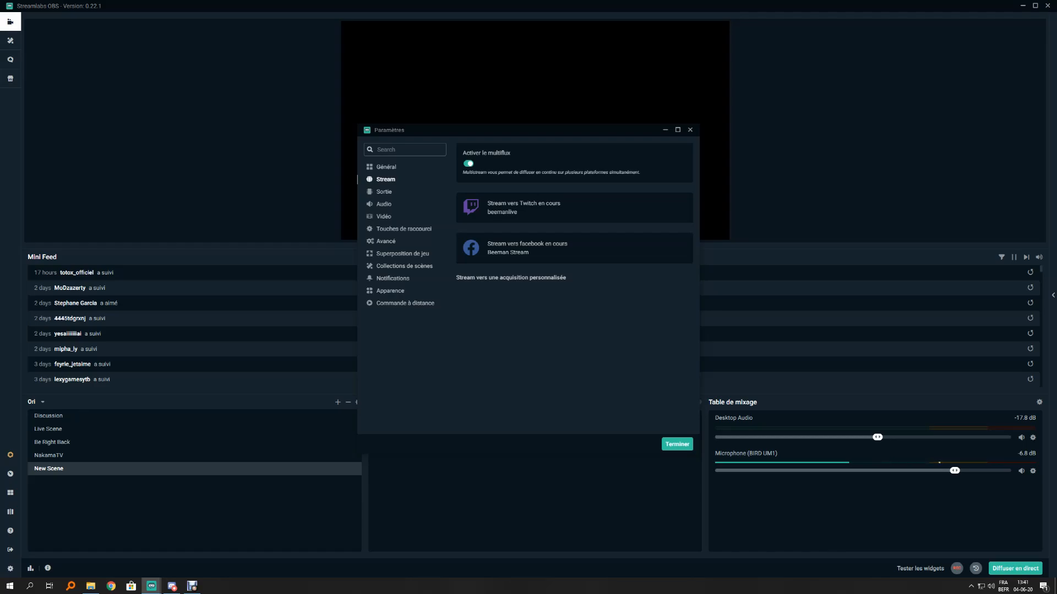
# In the output settings, choose the Simple output mode and examine the streaming video bitrate
pyautogui.click(357, 192)
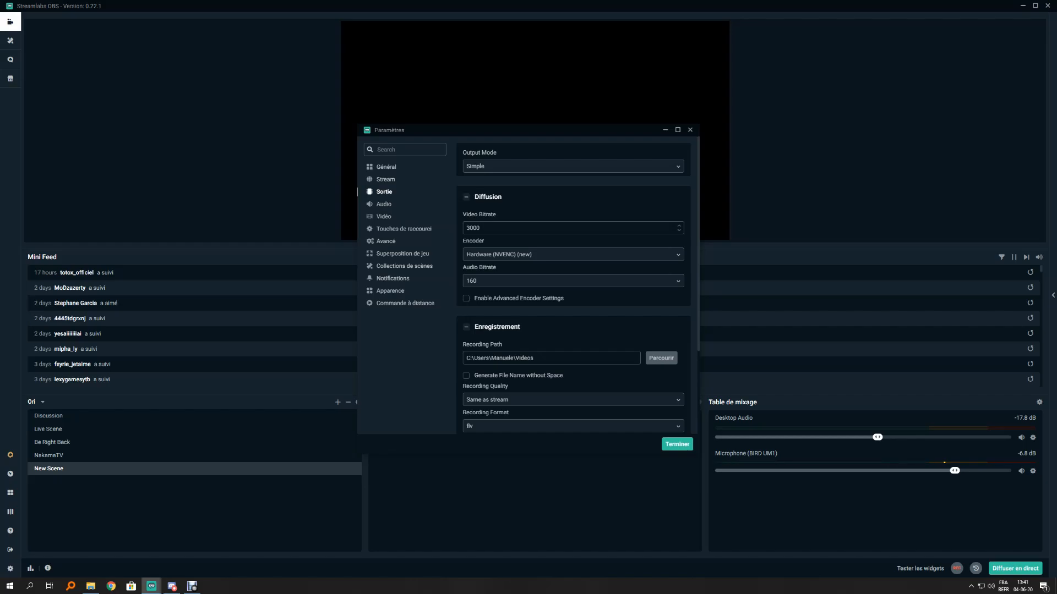
pyautogui.click(573, 166)
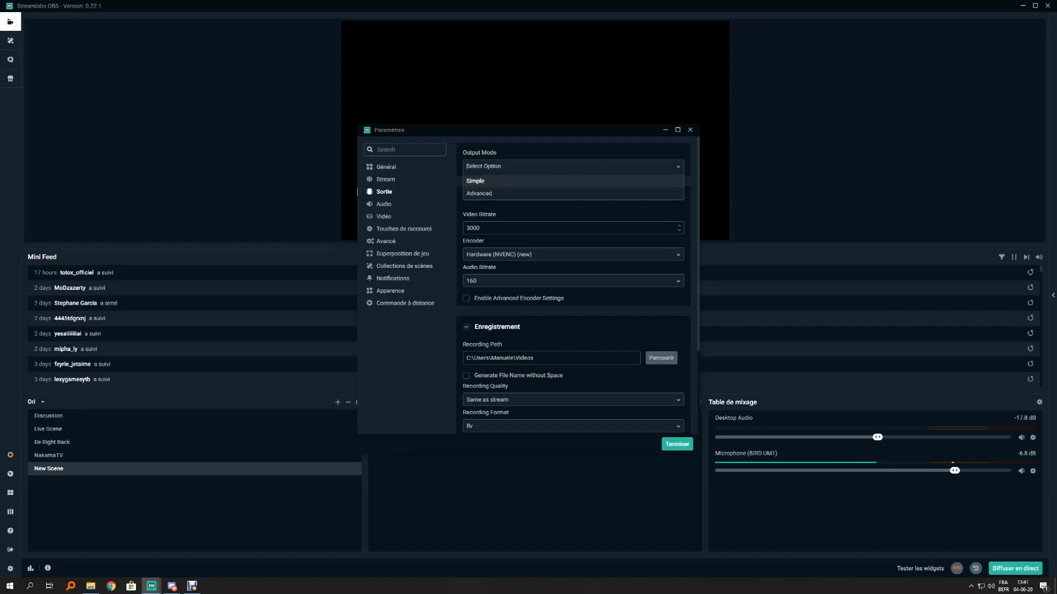
pyautogui.press('Return')
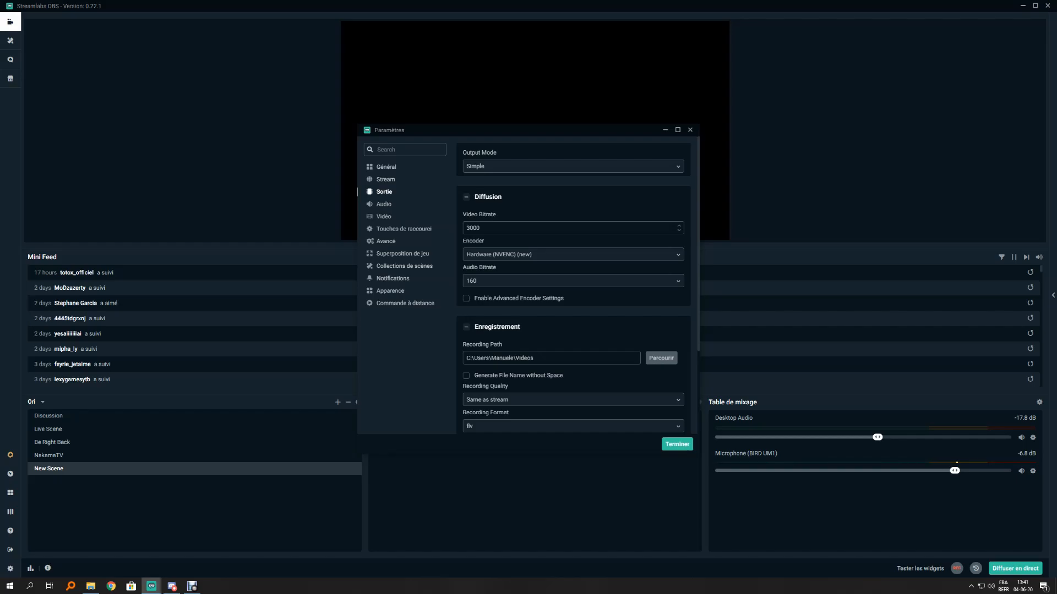
pyautogui.doubleClick(473, 228)
pyautogui.click(482, 228)
# Choose the Hardware (NVENC) (new) encoder and a 160 audio bitrate, and review the recording and replay buffer options
pyautogui.click(573, 254)
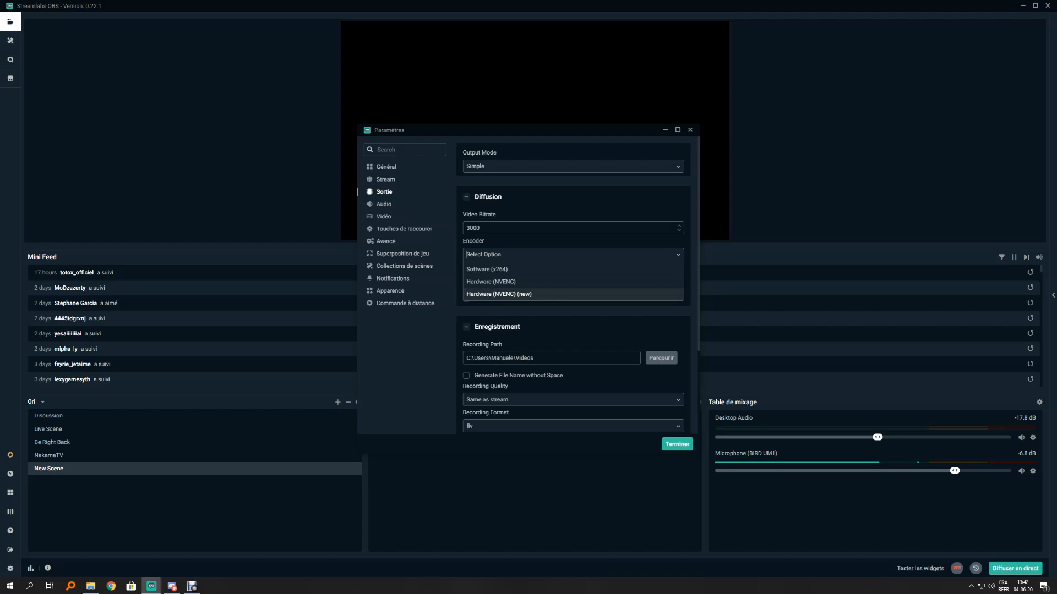
pyautogui.click(498, 294)
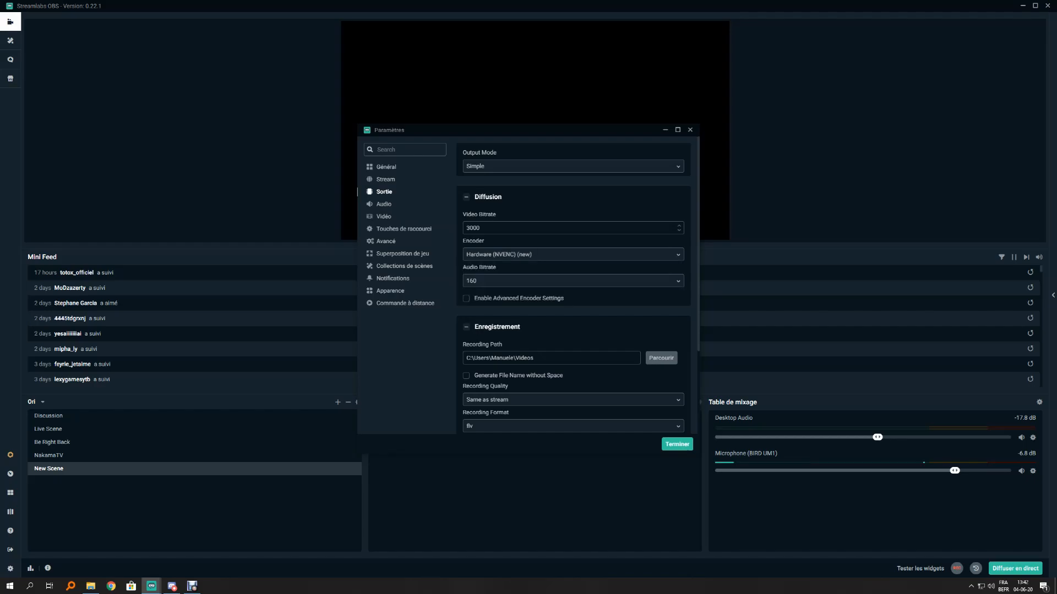
pyautogui.click(467, 281)
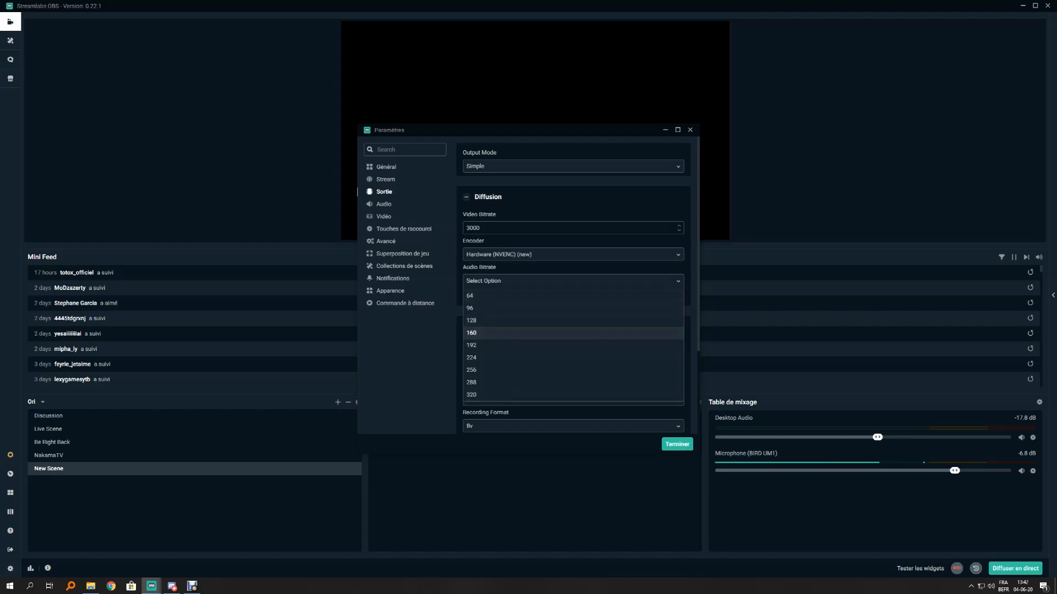
pyautogui.click(471, 332)
pyautogui.scroll(-1, 480, 187)
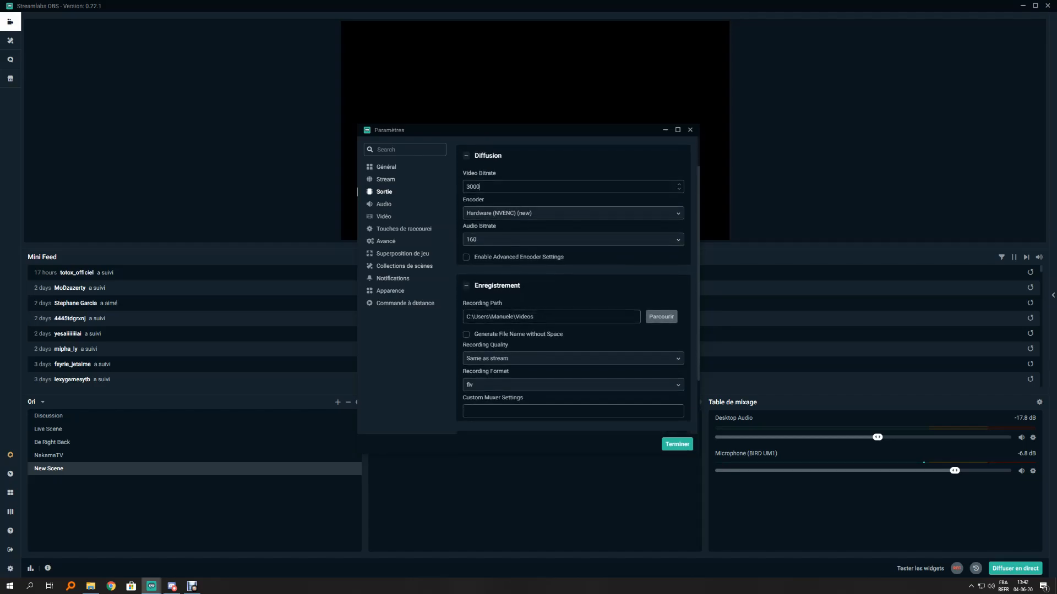
pyautogui.scroll(-2, 480, 187)
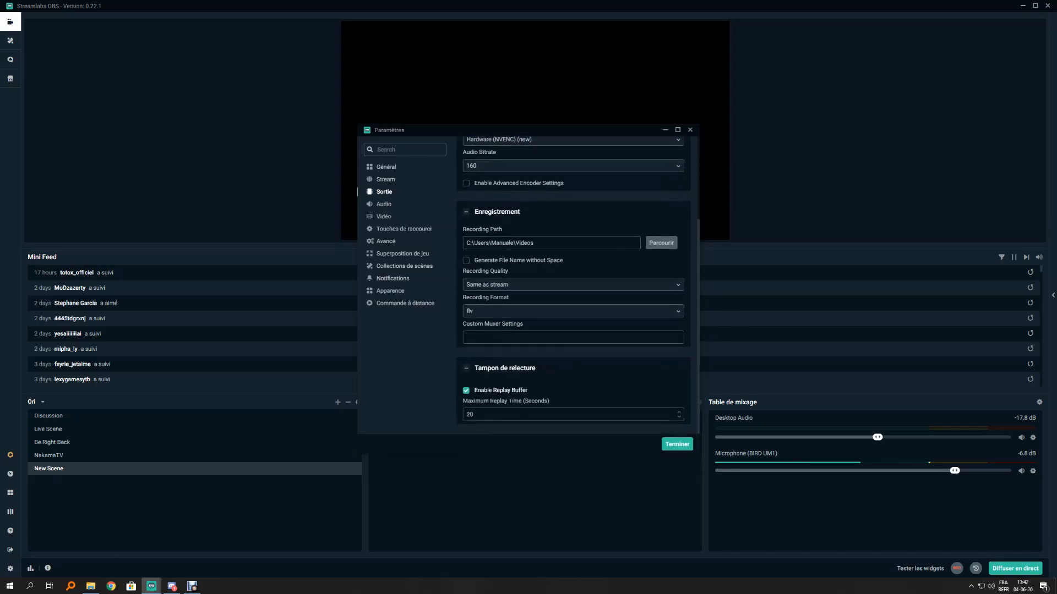
pyautogui.scroll(3, 573, 285)
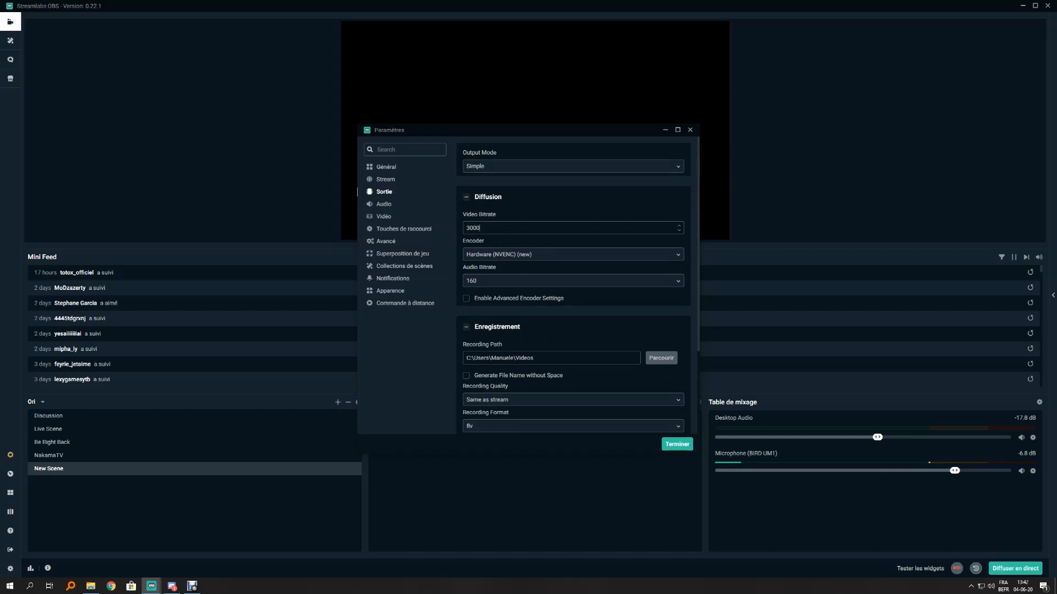
# Review the audio devices, and set the video downscale filter to Lanczos (Sharpened scaling, 32 samples) and FPS type to Common FPS Values
pyautogui.click(383, 204)
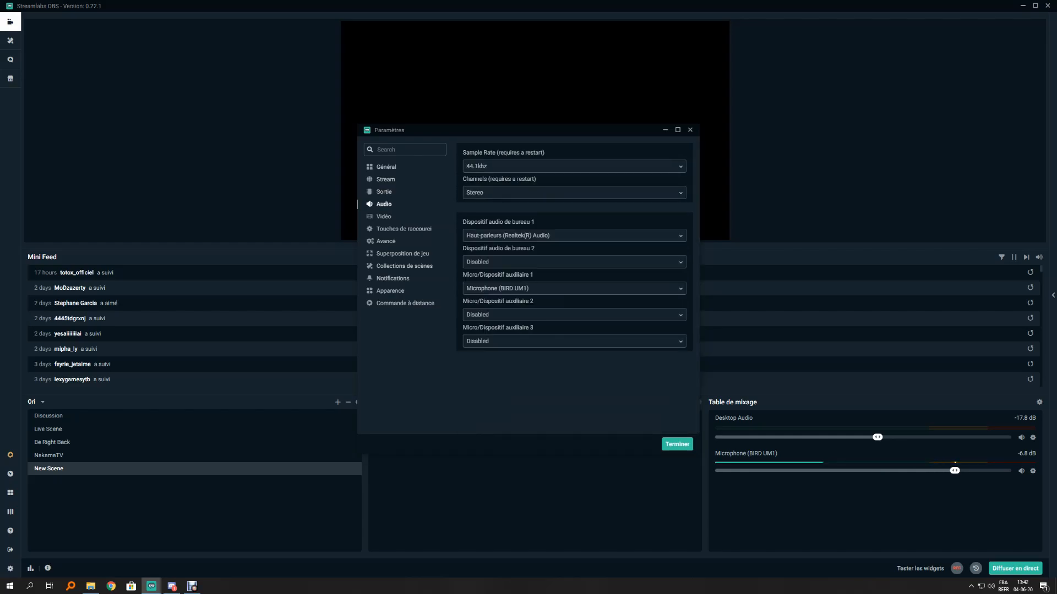
pyautogui.click(384, 217)
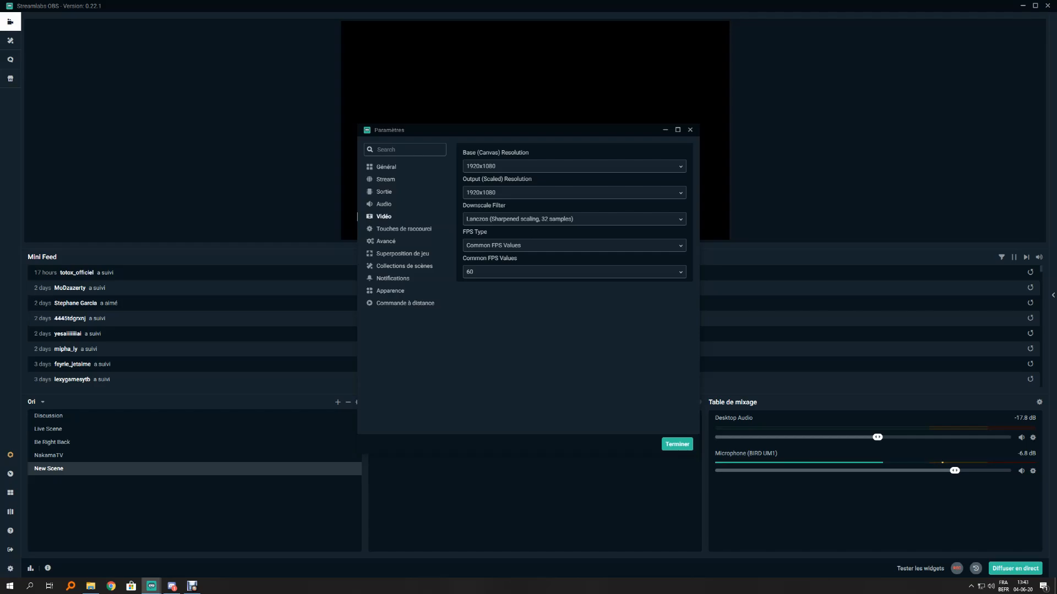
pyautogui.click(573, 219)
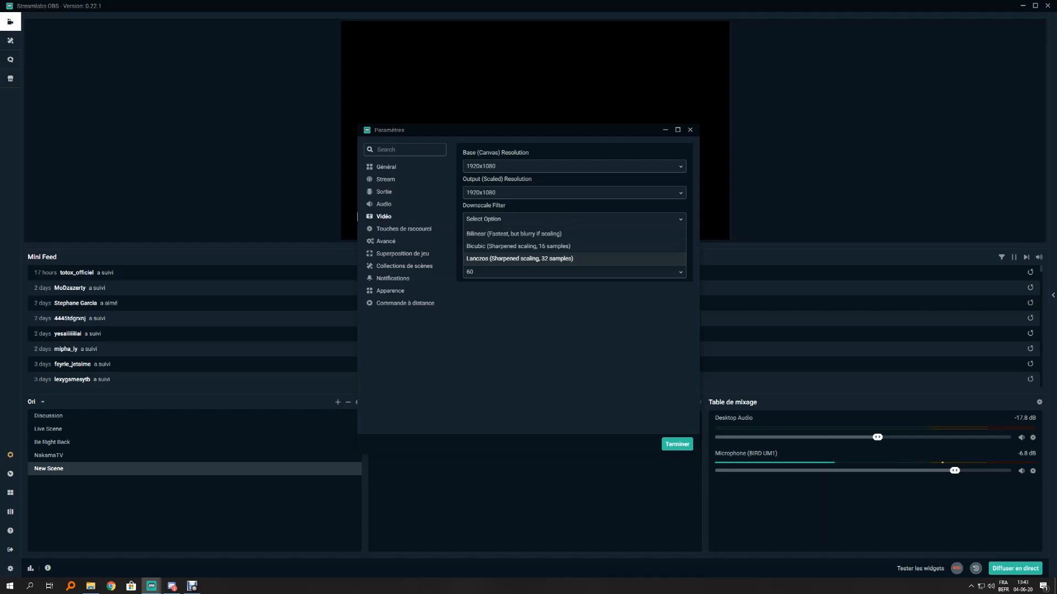
pyautogui.press('Return')
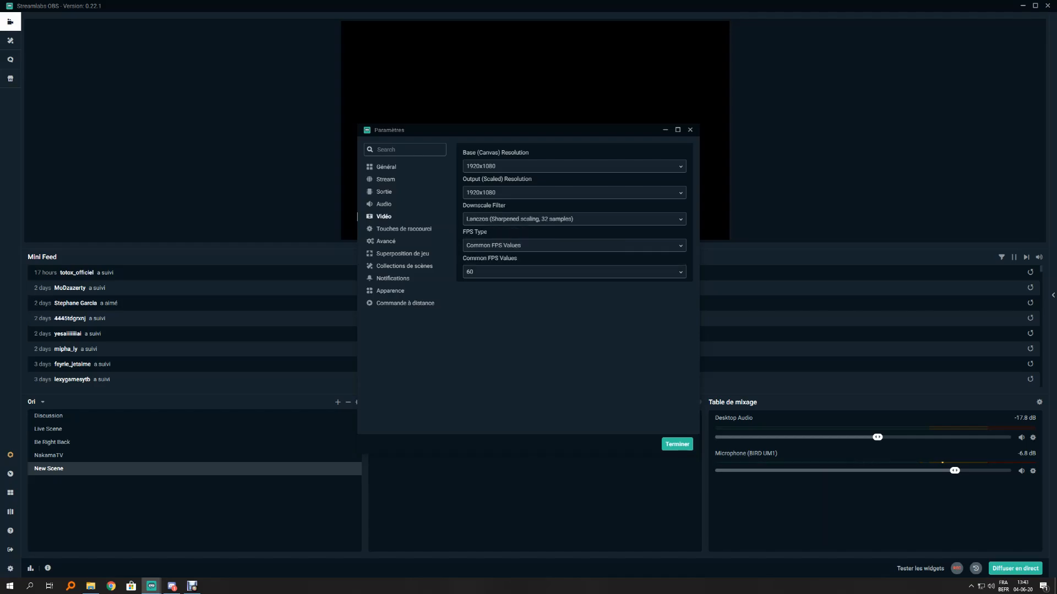
pyautogui.click(572, 245)
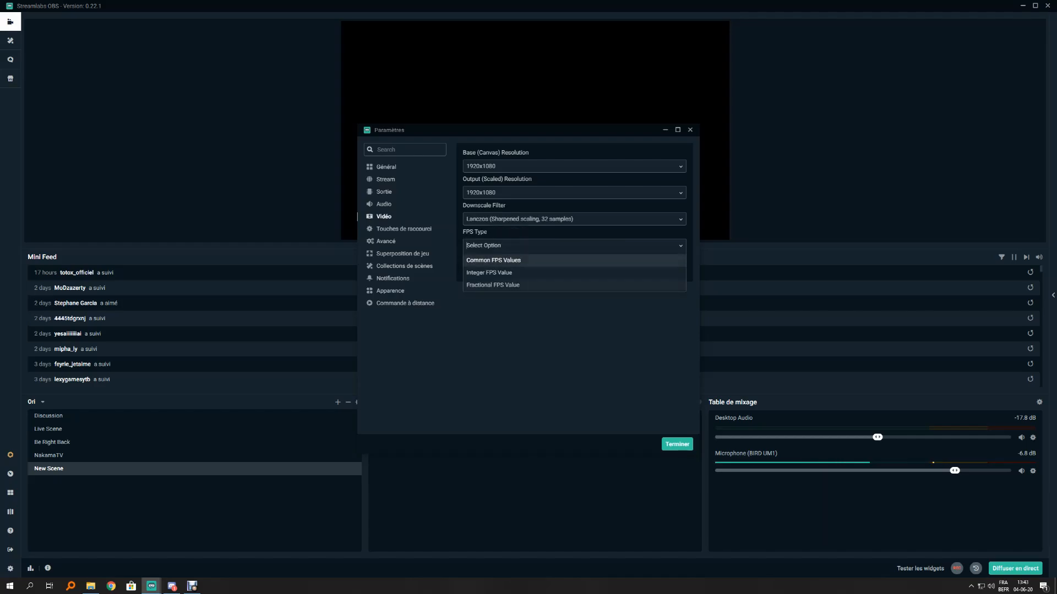
pyautogui.click(572, 259)
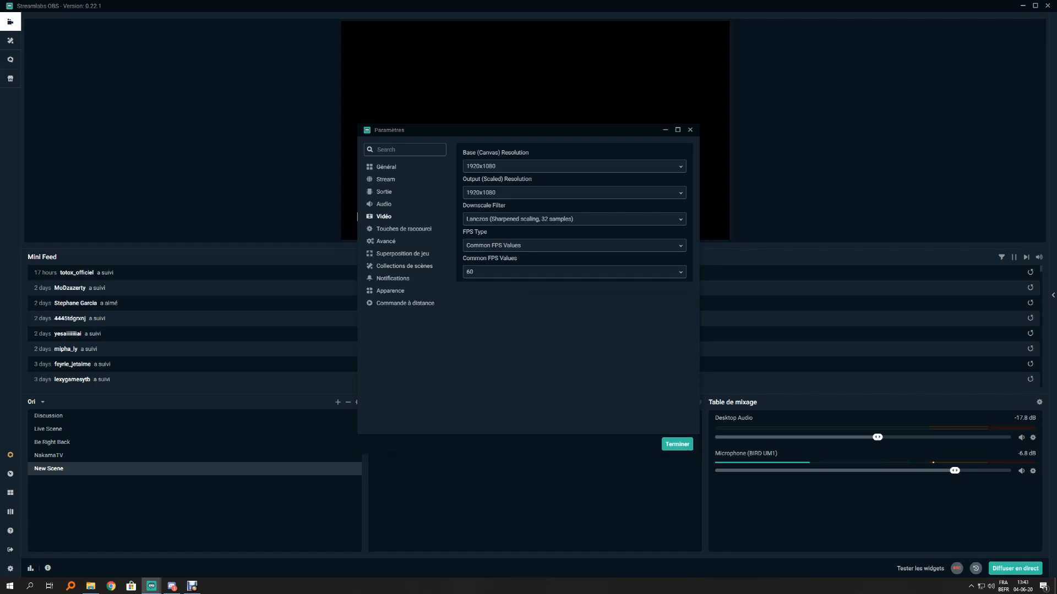
# Review the hotkey settings and set the process priority to High in the advanced settings
pyautogui.click(404, 229)
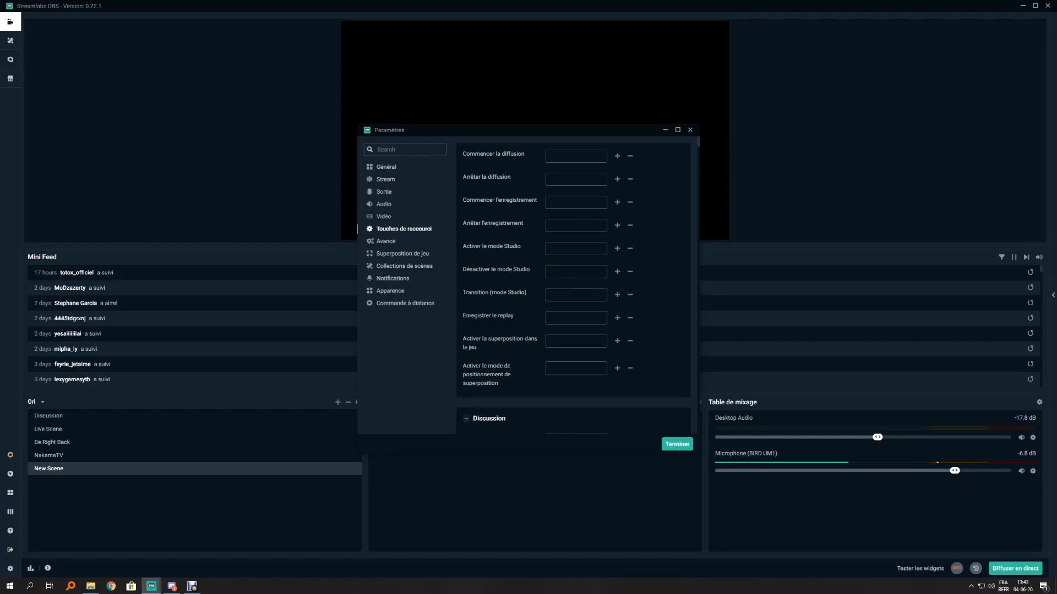
pyautogui.click(386, 241)
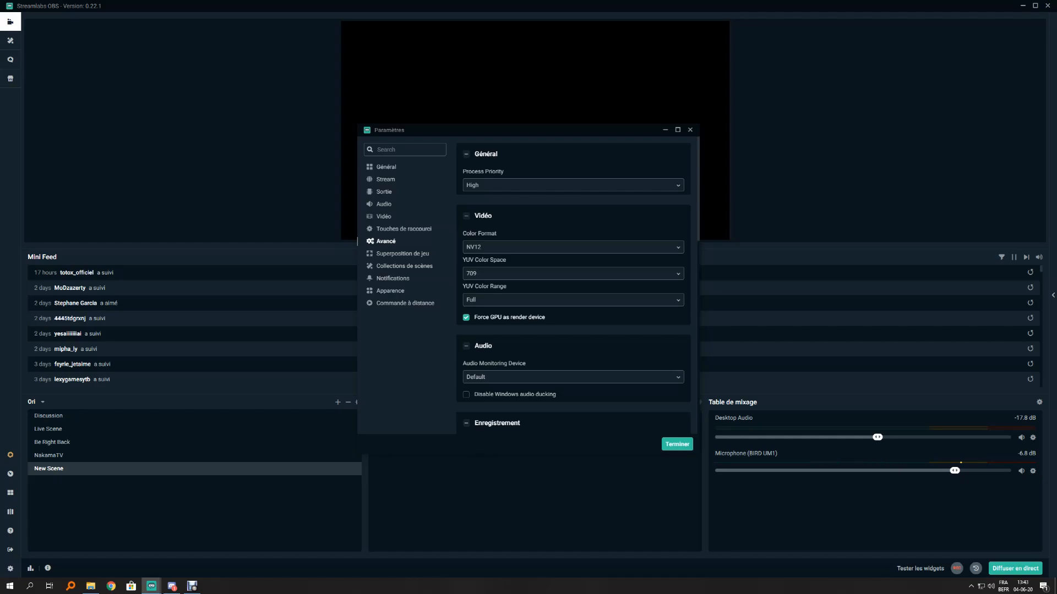
pyautogui.click(573, 186)
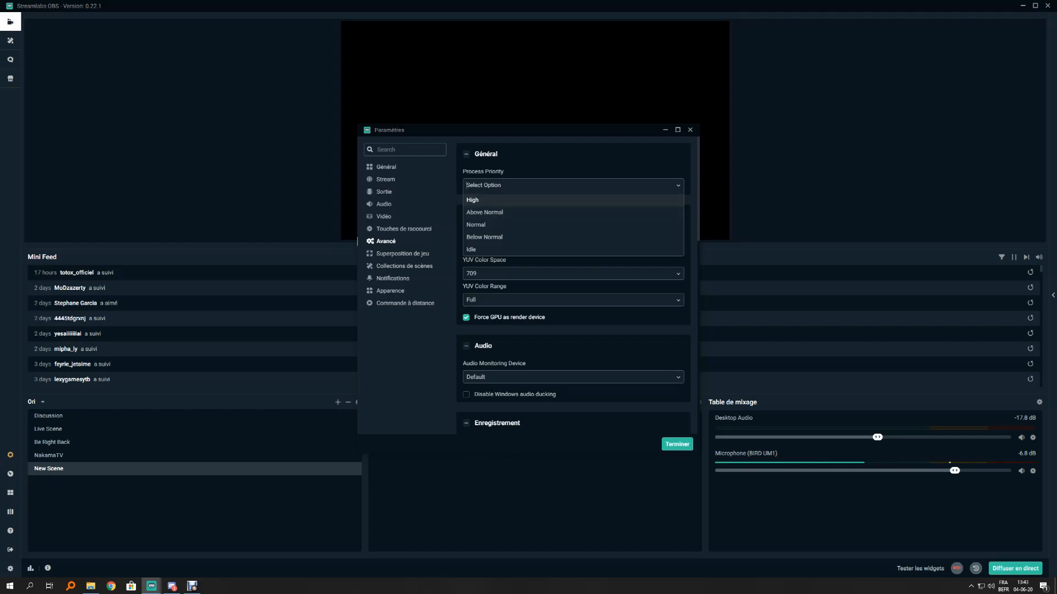
pyautogui.click(472, 200)
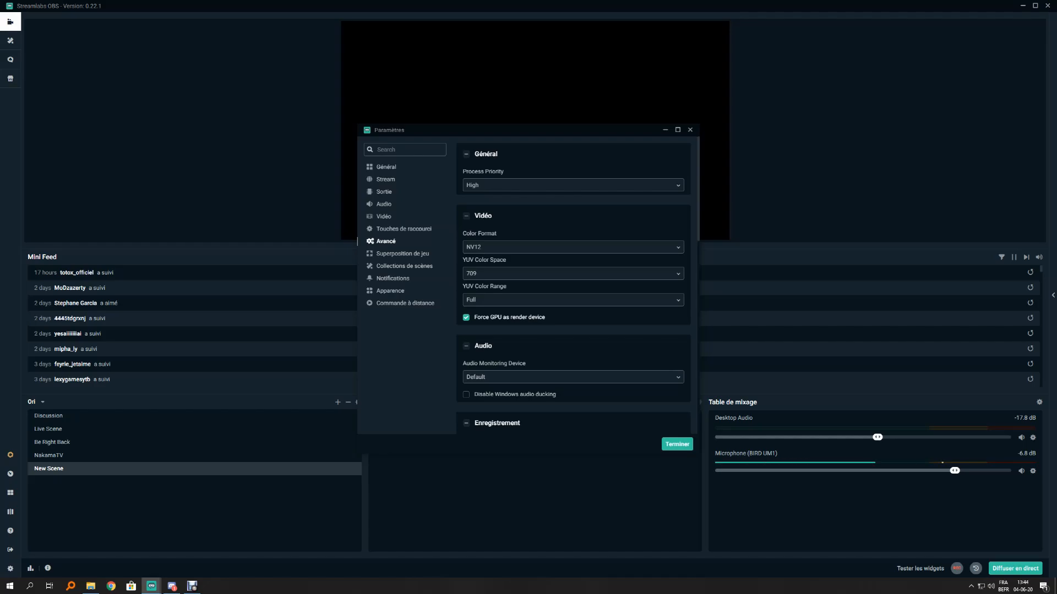
pyautogui.click(573, 185)
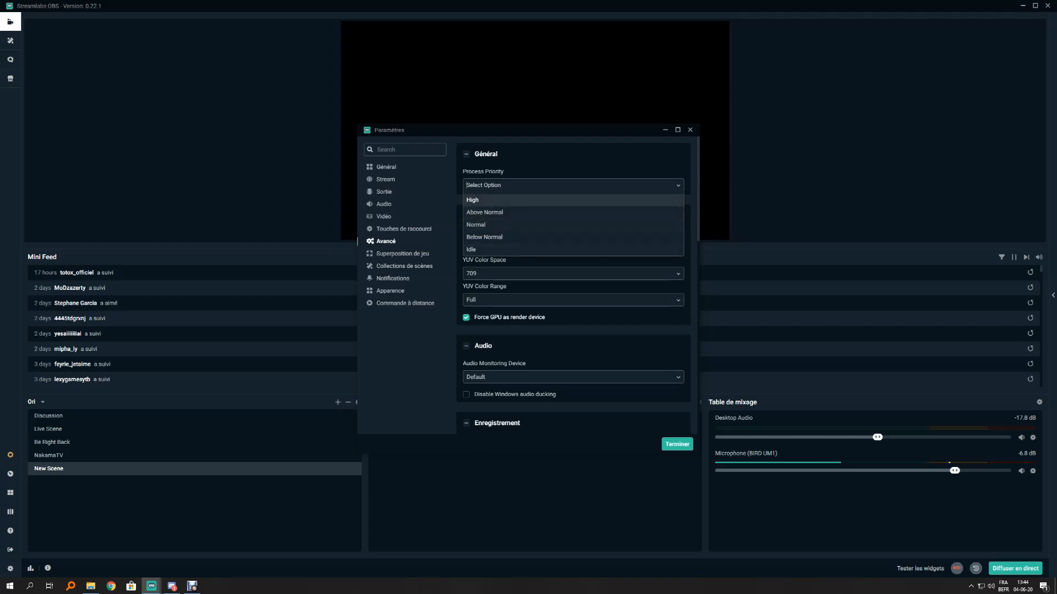
pyautogui.click(572, 200)
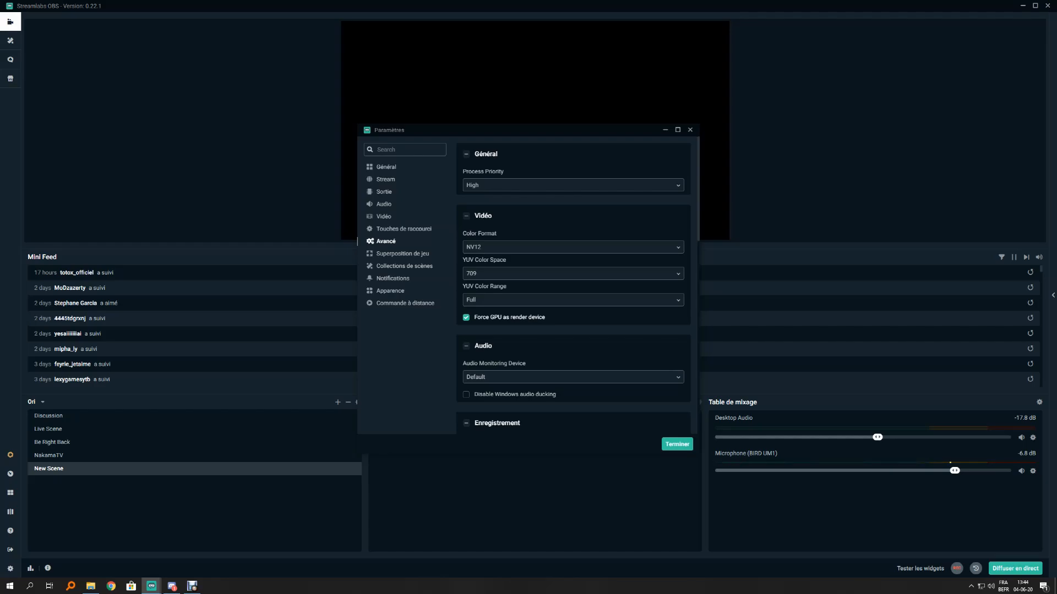
# Look through the game overlay, scene collection, notification, appearance and remote control settings, and close the settings
pyautogui.click(403, 254)
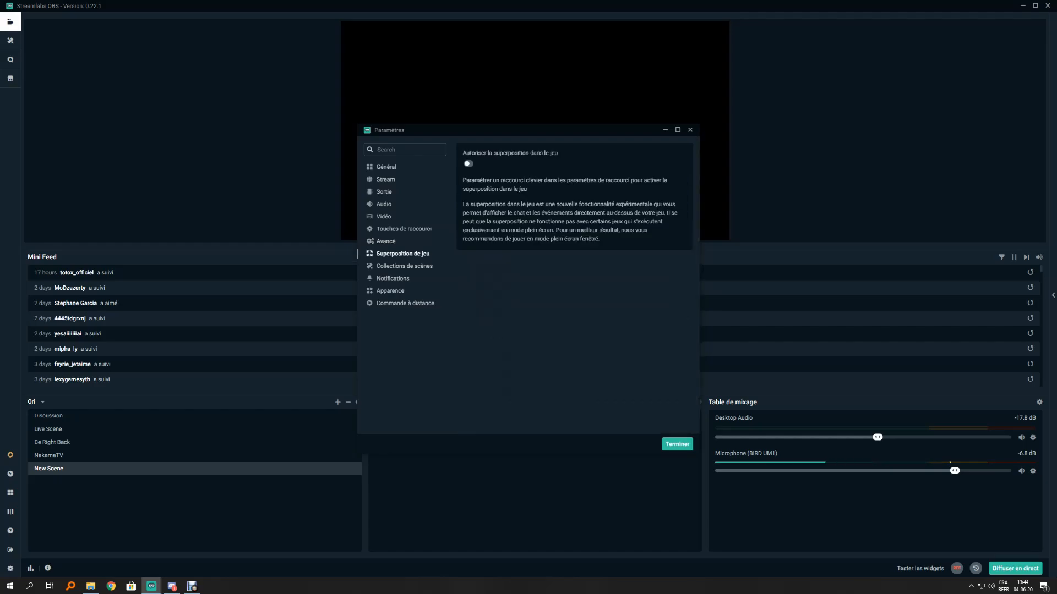
pyautogui.click(404, 266)
pyautogui.click(392, 279)
pyautogui.click(390, 291)
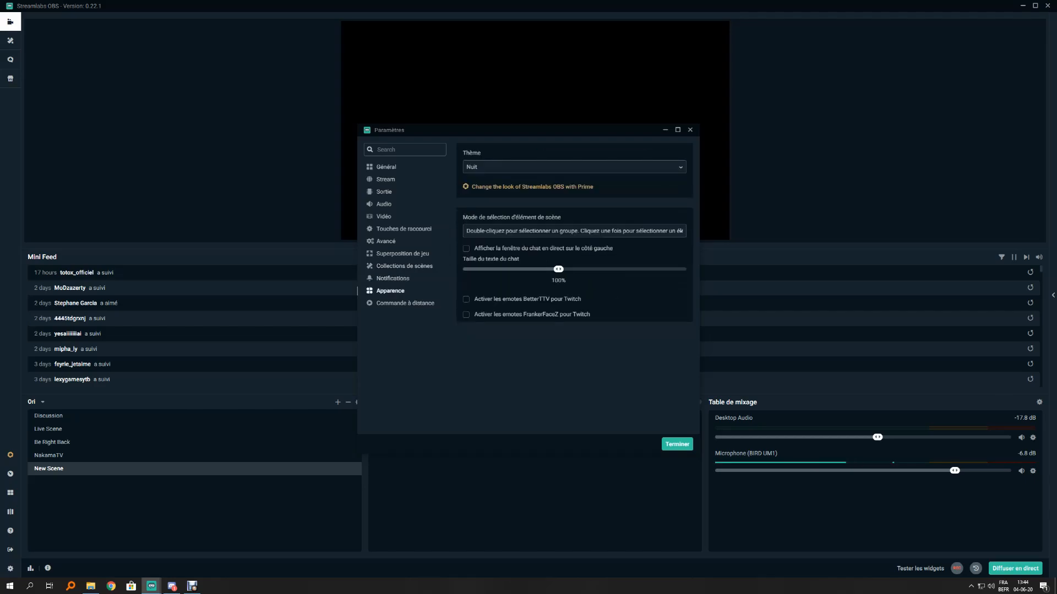
pyautogui.click(405, 303)
pyautogui.click(390, 291)
pyautogui.click(677, 445)
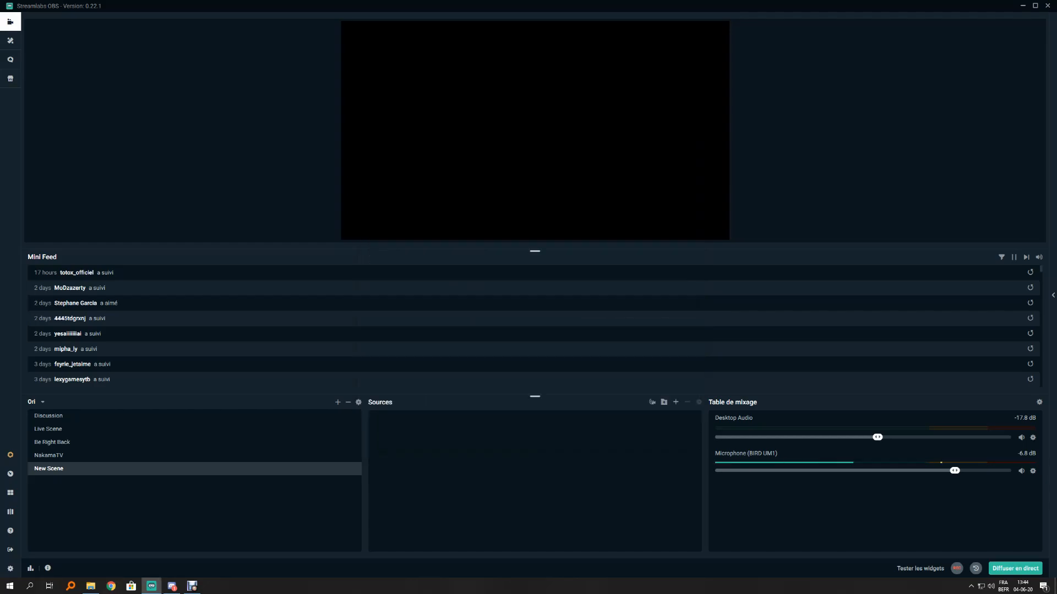
# Examine the standard and widget source types available for the new scene without adding one
pyautogui.click(676, 402)
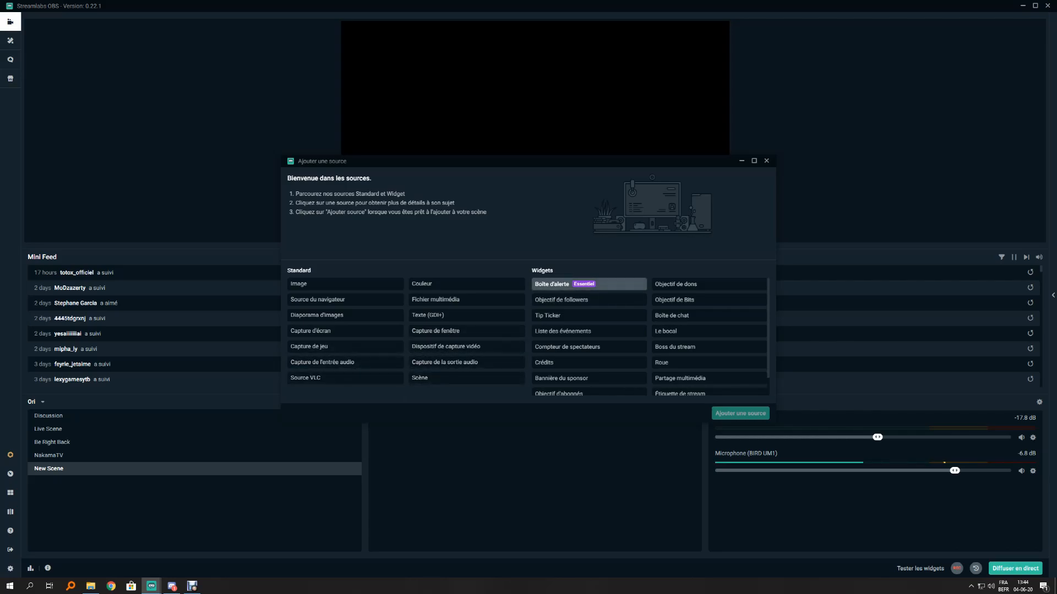
pyautogui.click(766, 161)
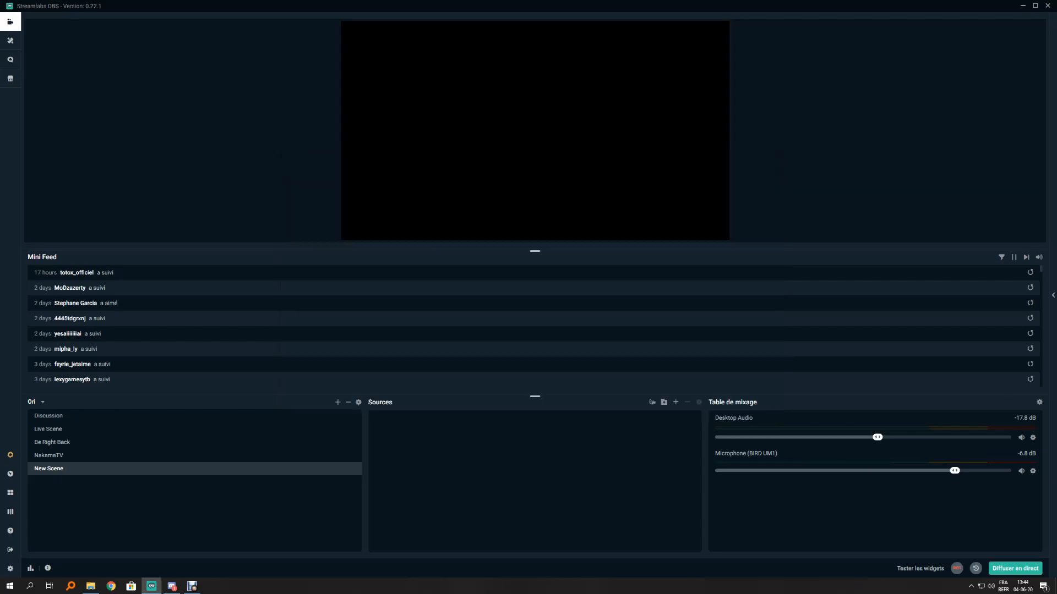